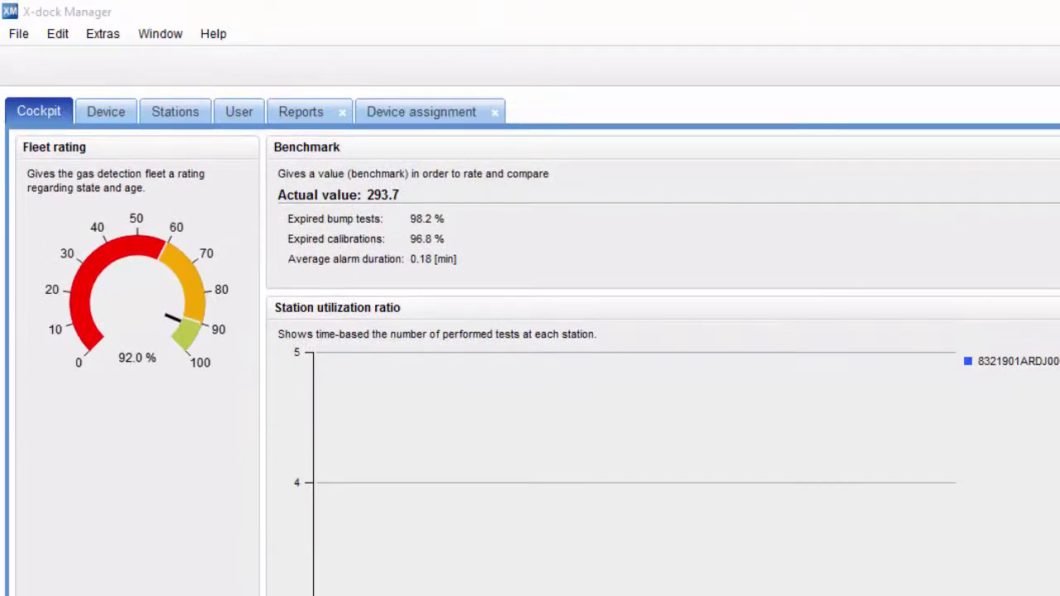
Step: Sort the device list by next calibration date and select the X-am 5000 due on 1/11/08
click(106, 121)
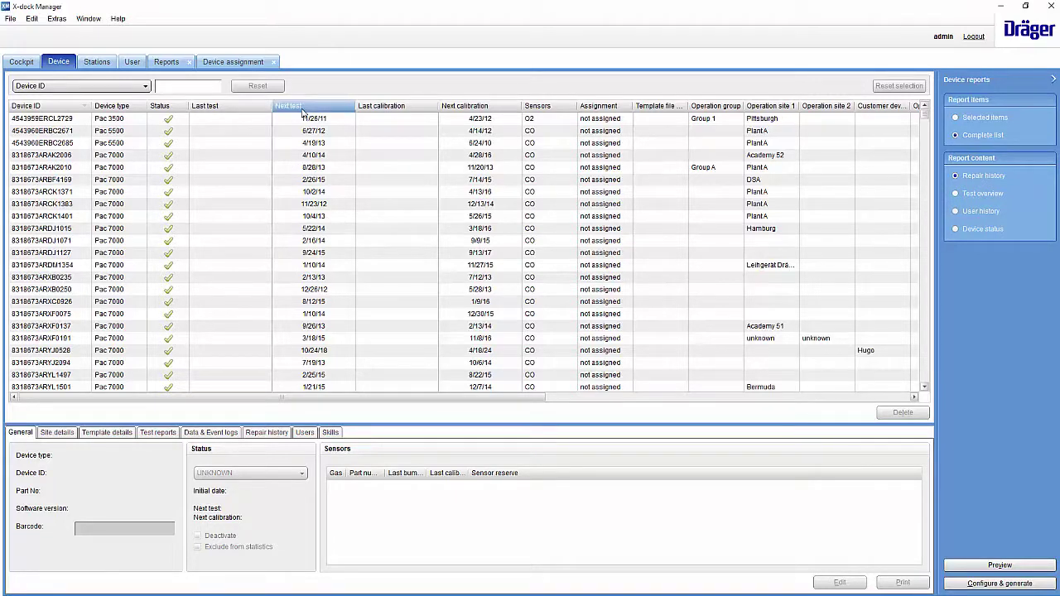
click(471, 108)
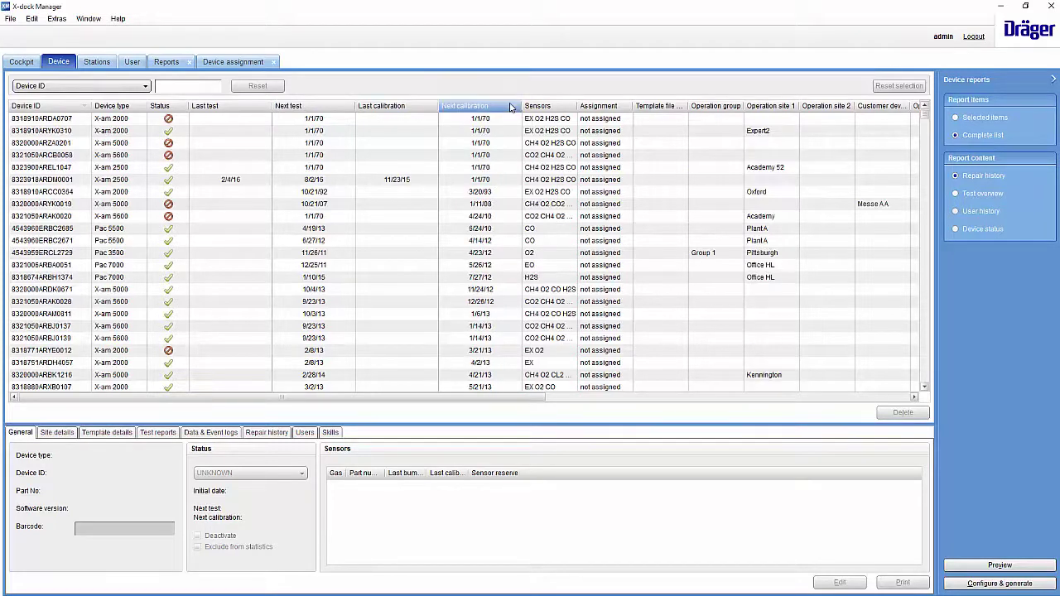
click(249, 204)
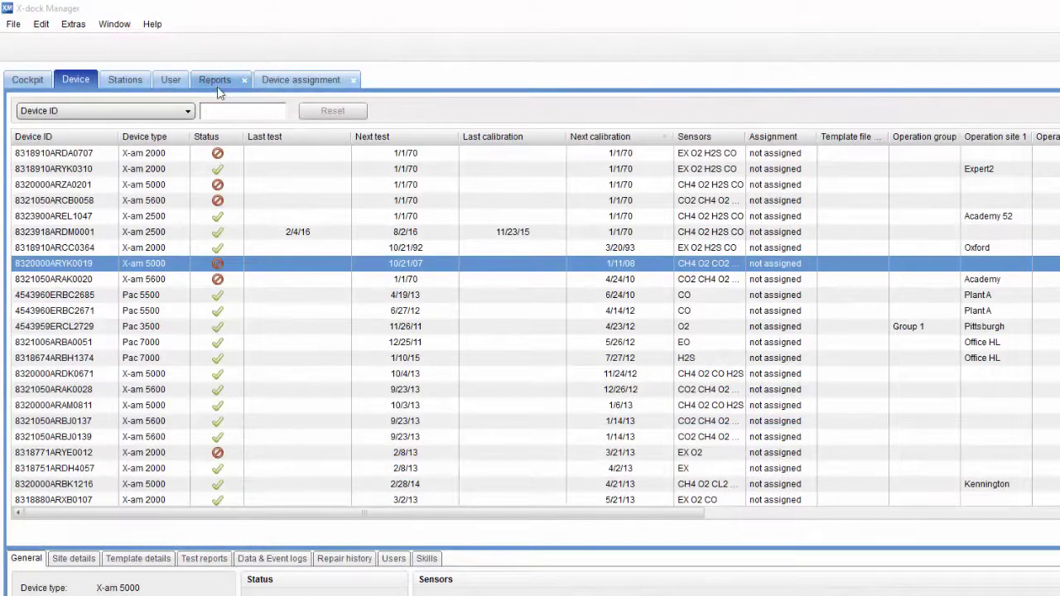
Step: Start configuring an interval schedule for the Expired calibrations report with the interval set to Once
click(223, 84)
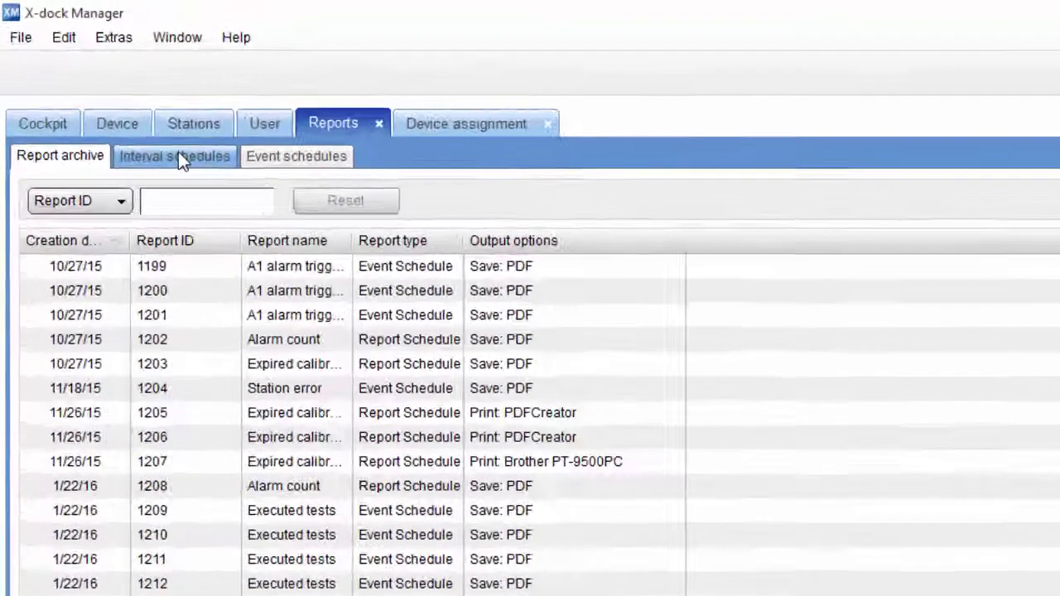
click(181, 159)
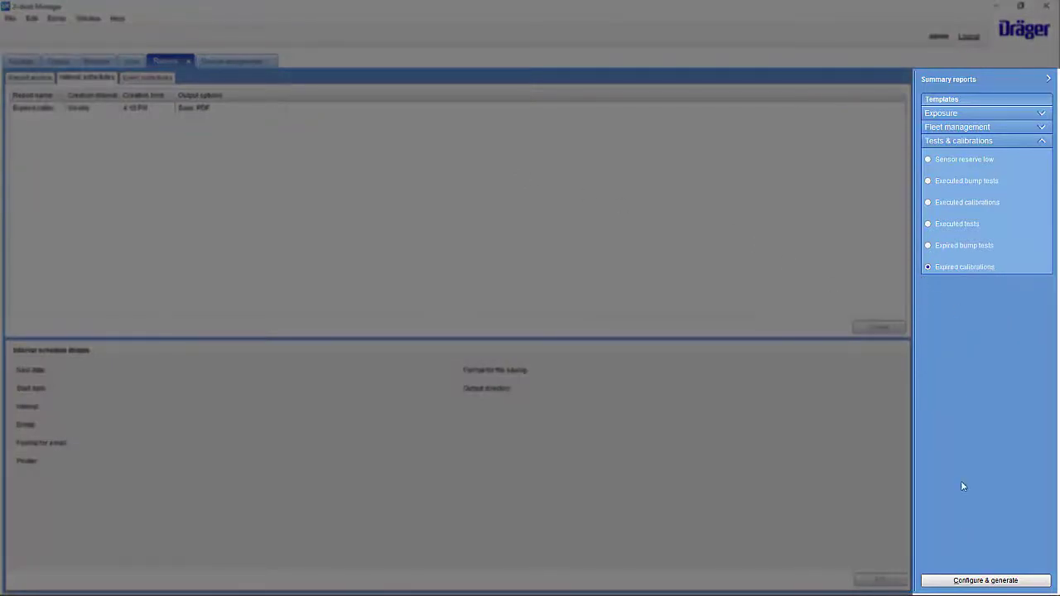
click(986, 580)
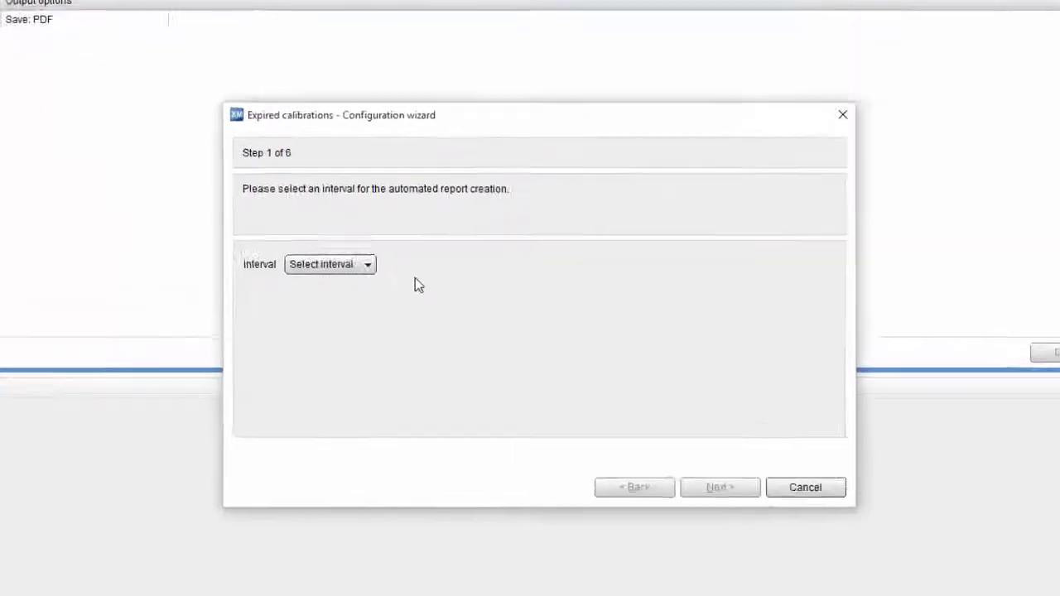
click(351, 265)
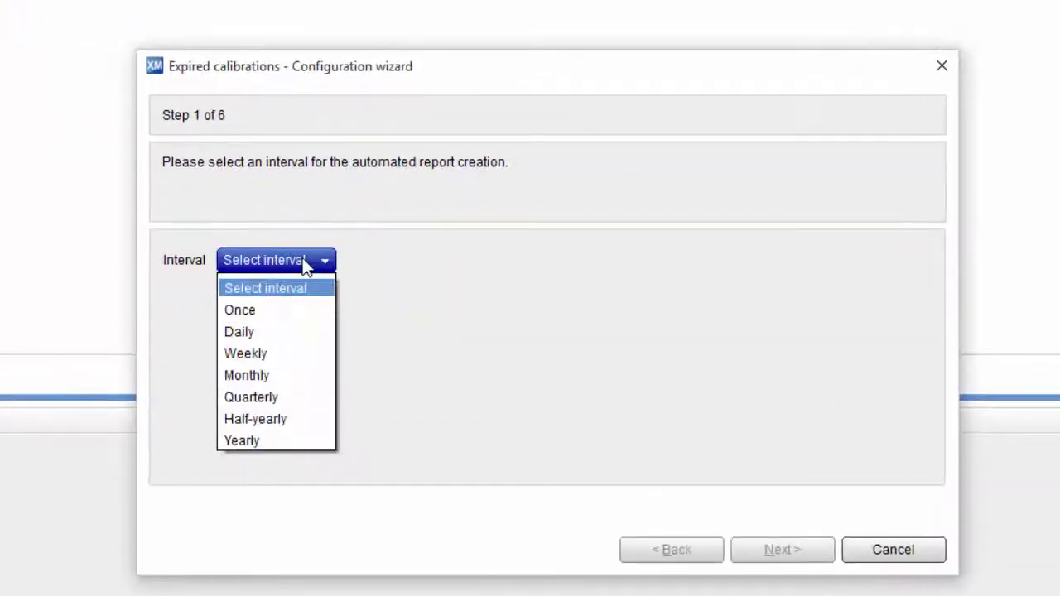
click(280, 316)
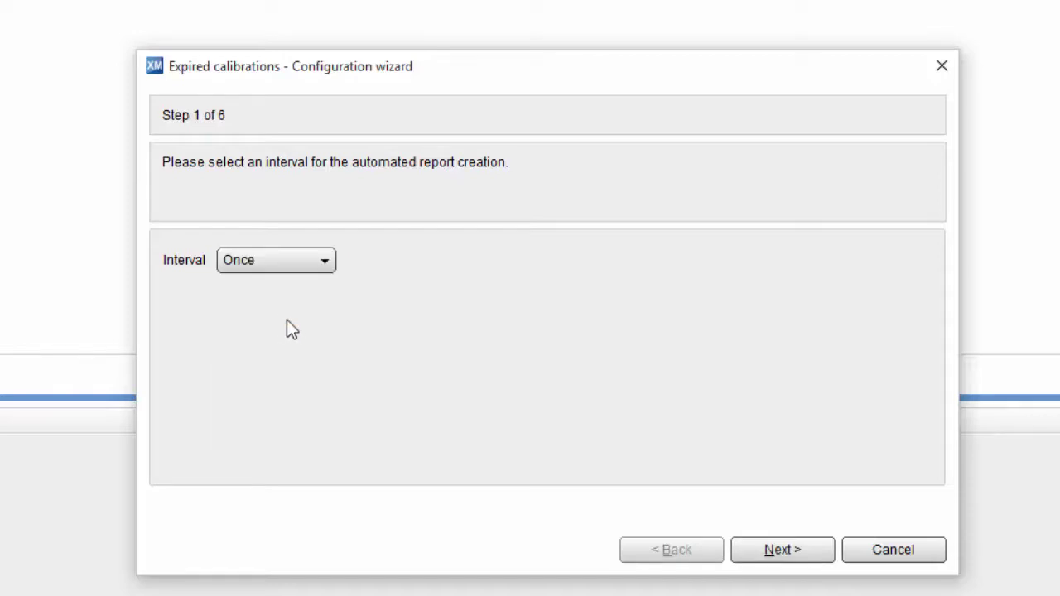
click(778, 568)
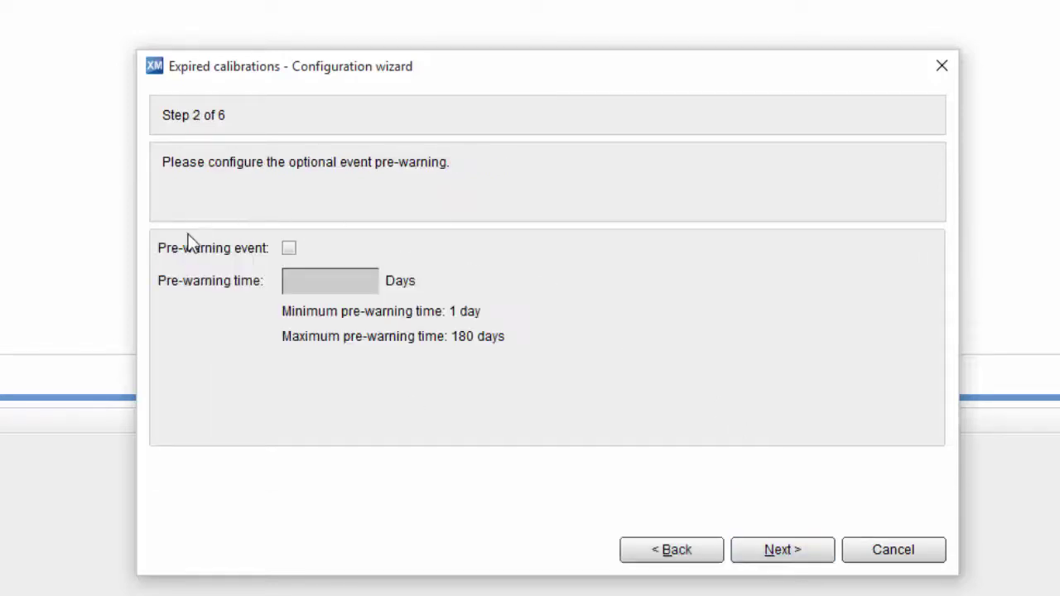
Step: Enable the pre-warning event with a pre-warning time of 14 days and proceed to the filter criteria
click(289, 249)
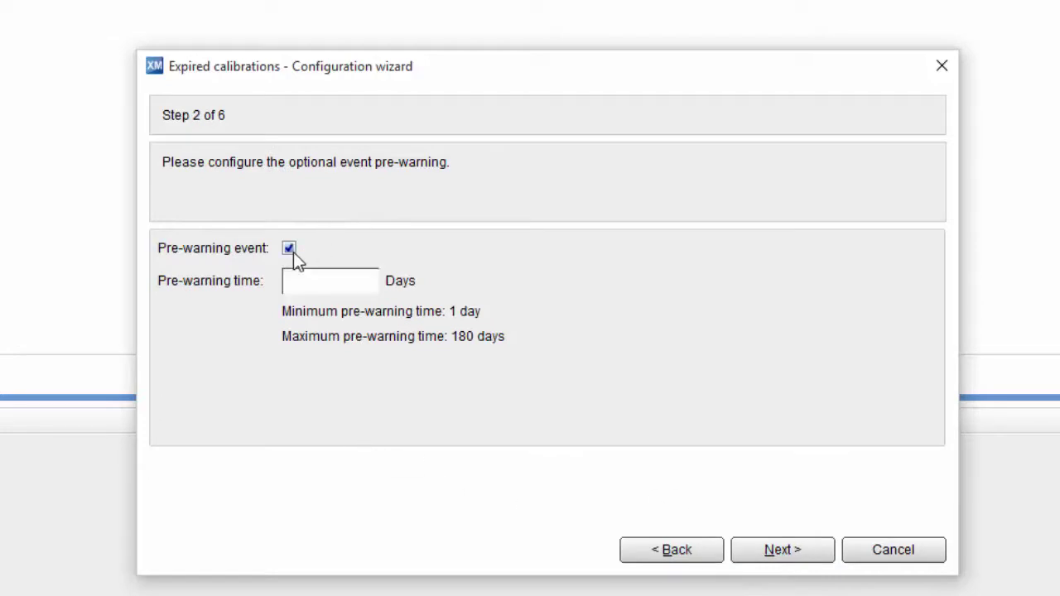
click(322, 287)
text(14)
double_click(786, 556)
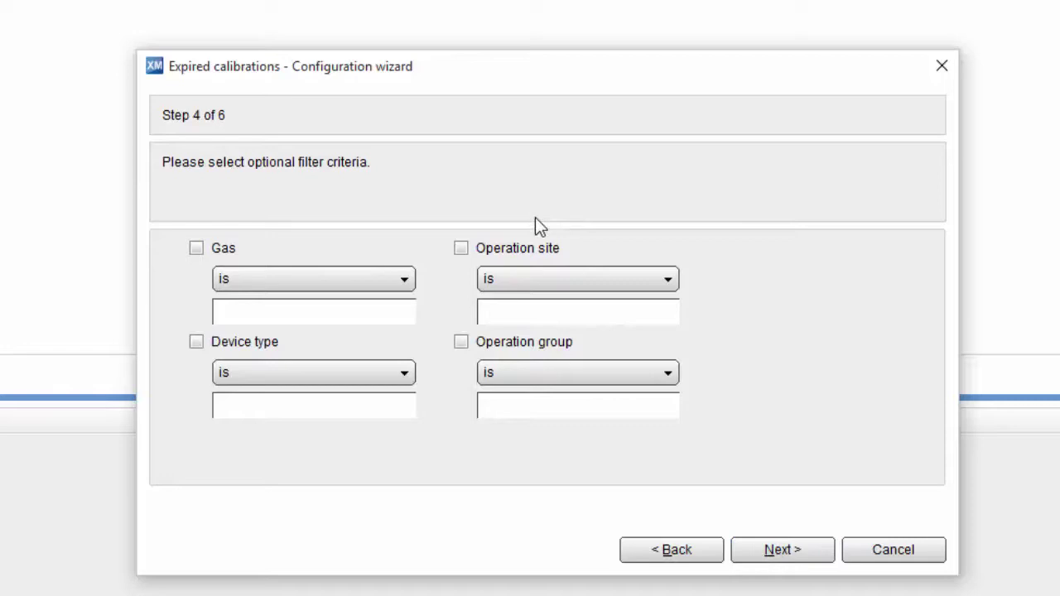
Step: Leave the report unfiltered, set it to save to file as a PDF document, and generate it
click(783, 553)
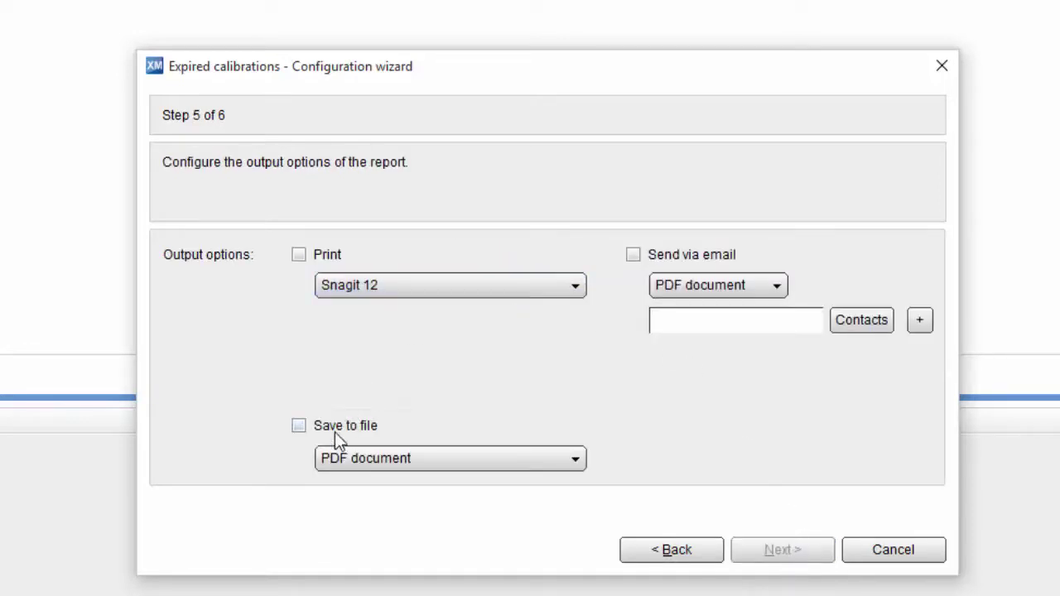
click(298, 425)
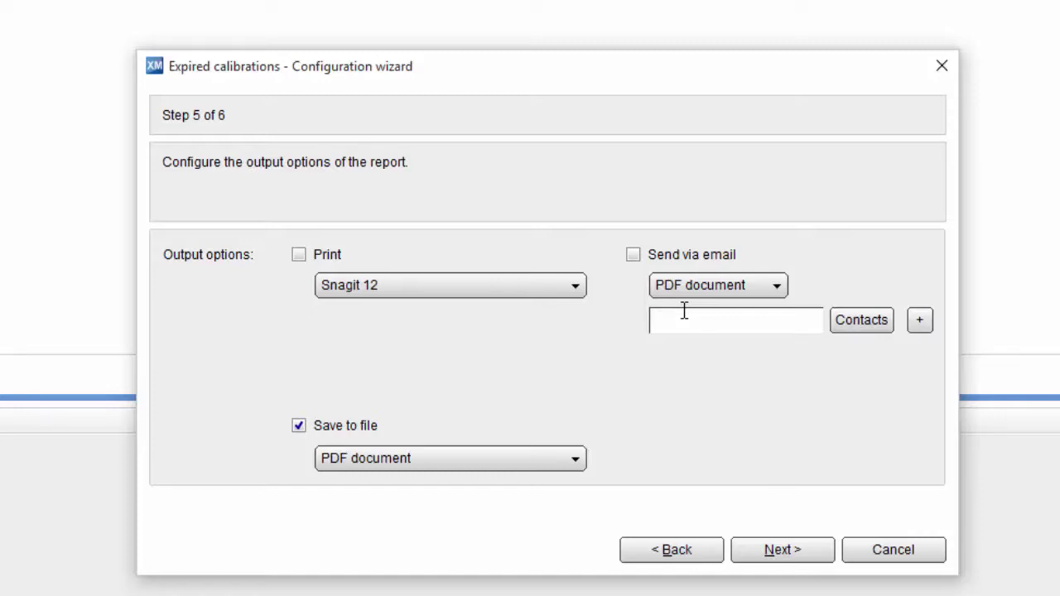
click(800, 557)
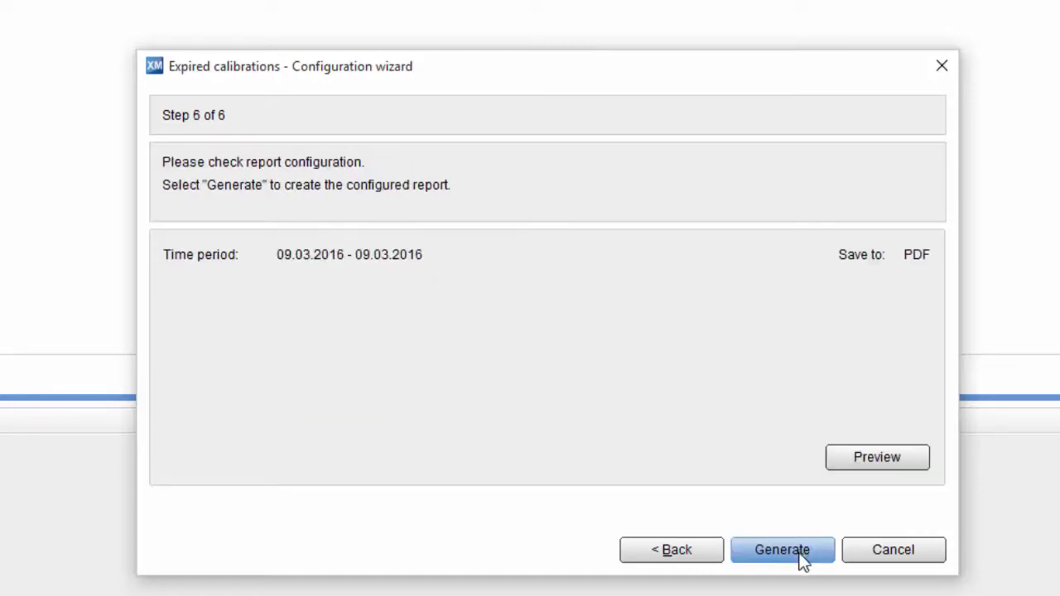
click(783, 550)
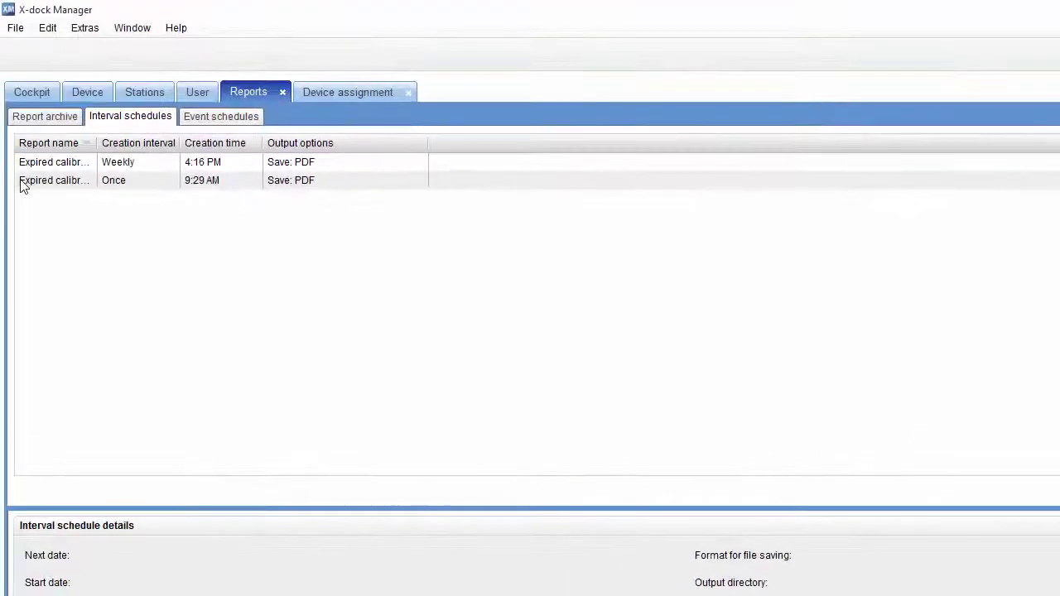
Step: Open the newest Expired calibrations report from the report archive and look through its device list
click(58, 116)
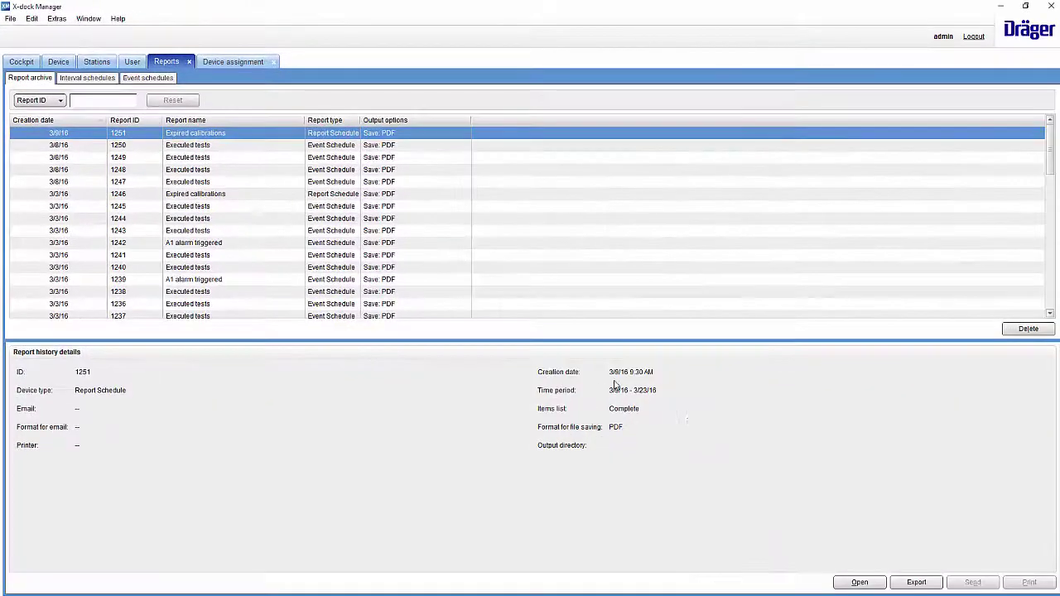
click(869, 585)
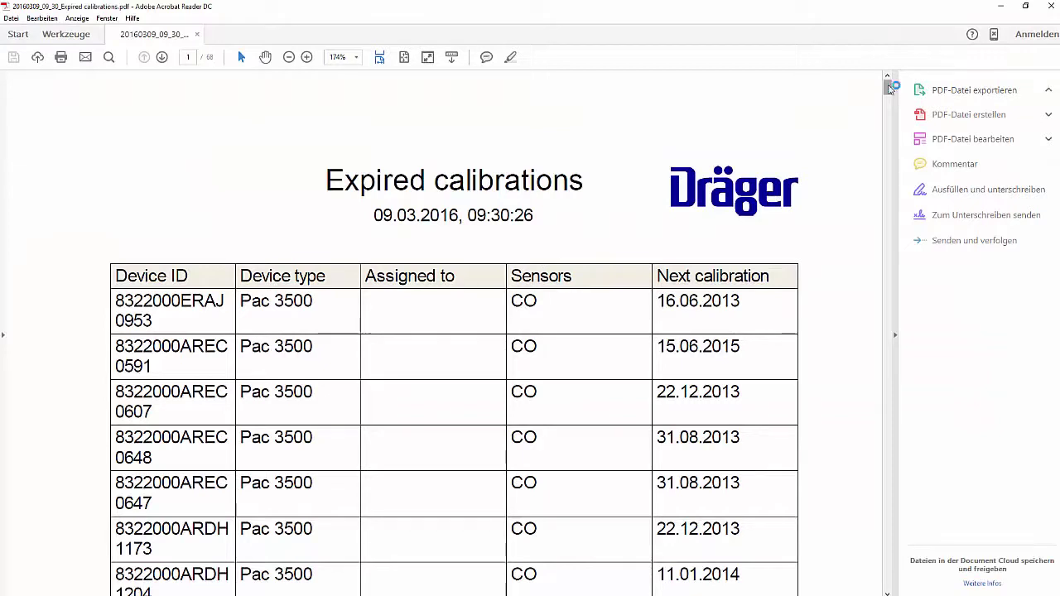
click(895, 336)
scroll(658, 324, down, 1)
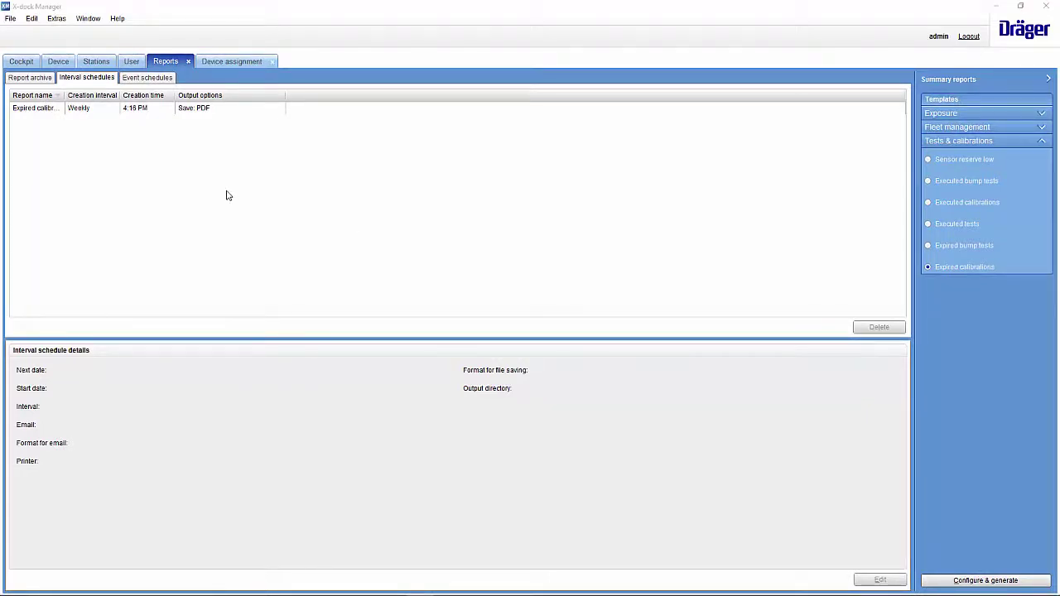
Step: Start configuring a Calibration int. exc event schedule without a pre-warning or filter criteria
click(145, 78)
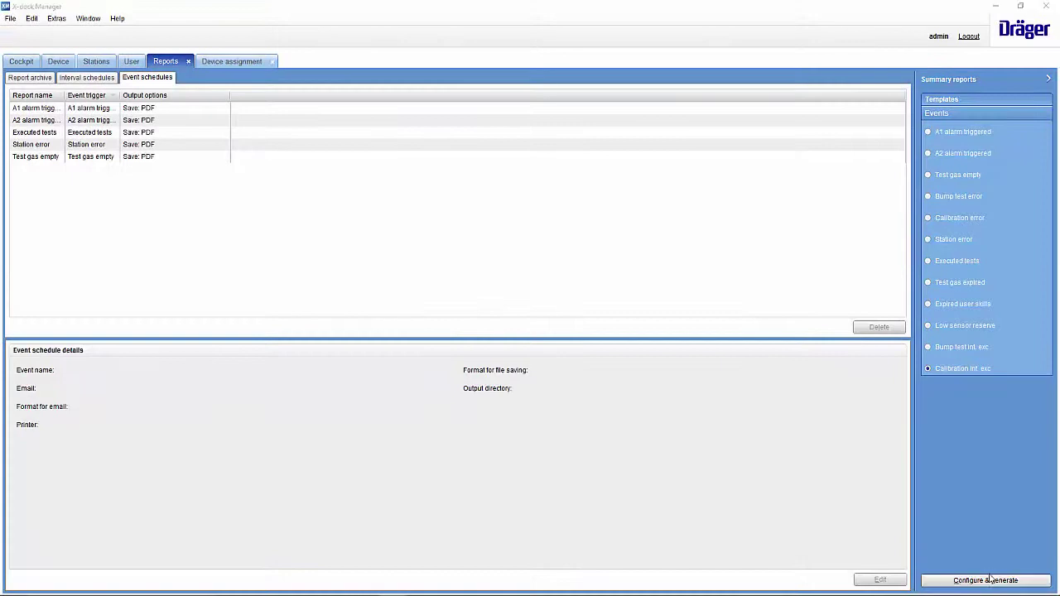
click(986, 580)
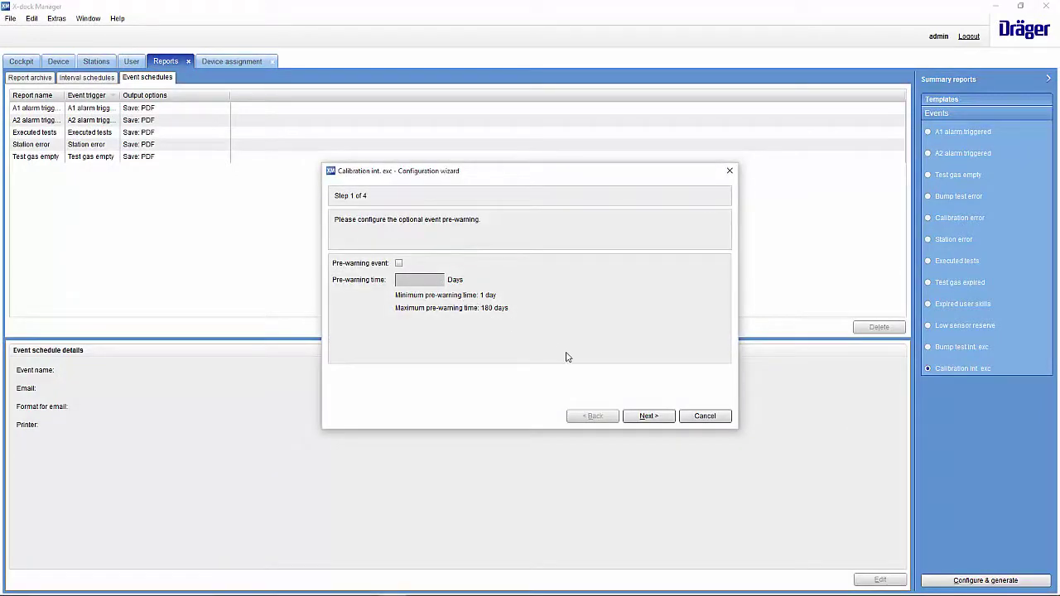
click(648, 416)
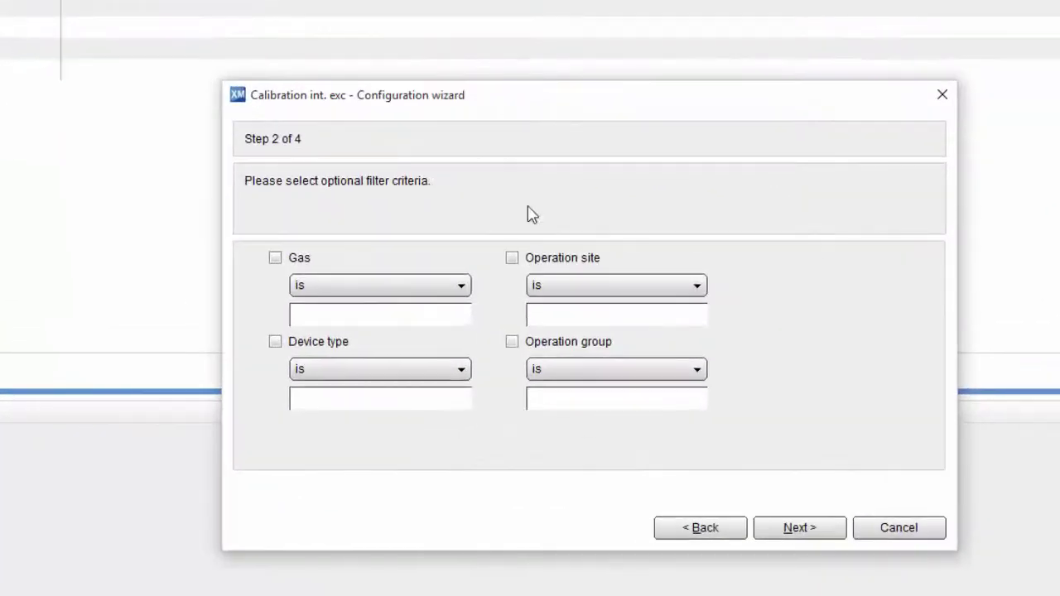
click(770, 507)
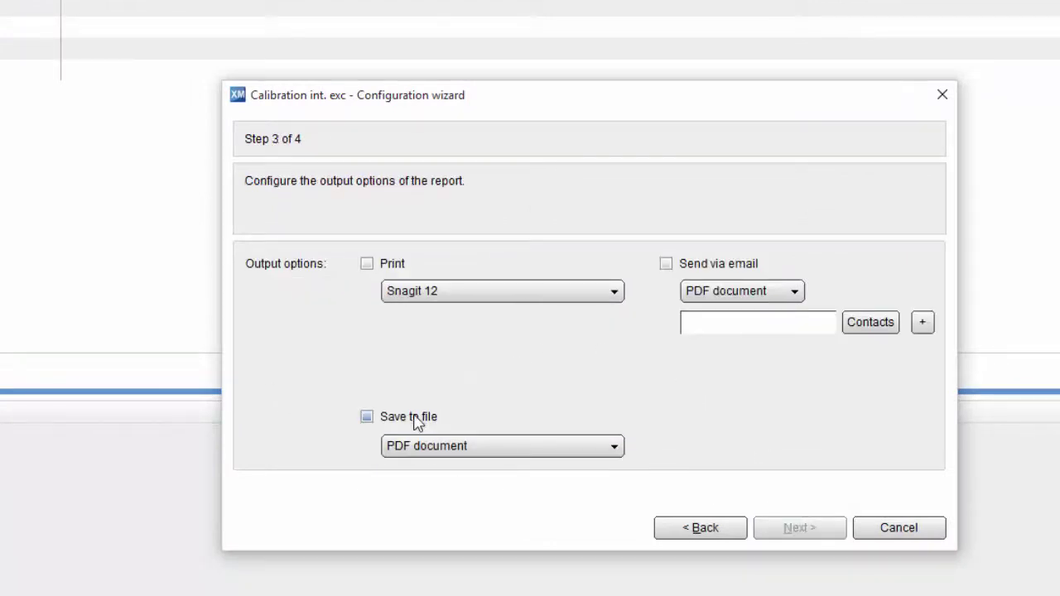
Step: Set the report to be emailed as a PDF document to the Assigned user and add an empty second recipient field
click(689, 266)
click(873, 331)
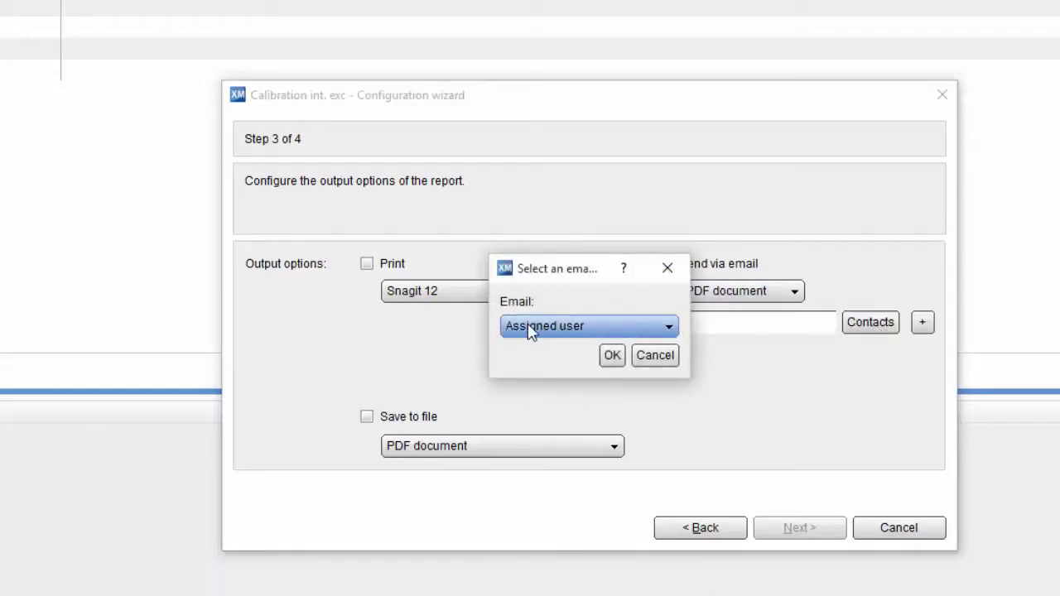
click(612, 355)
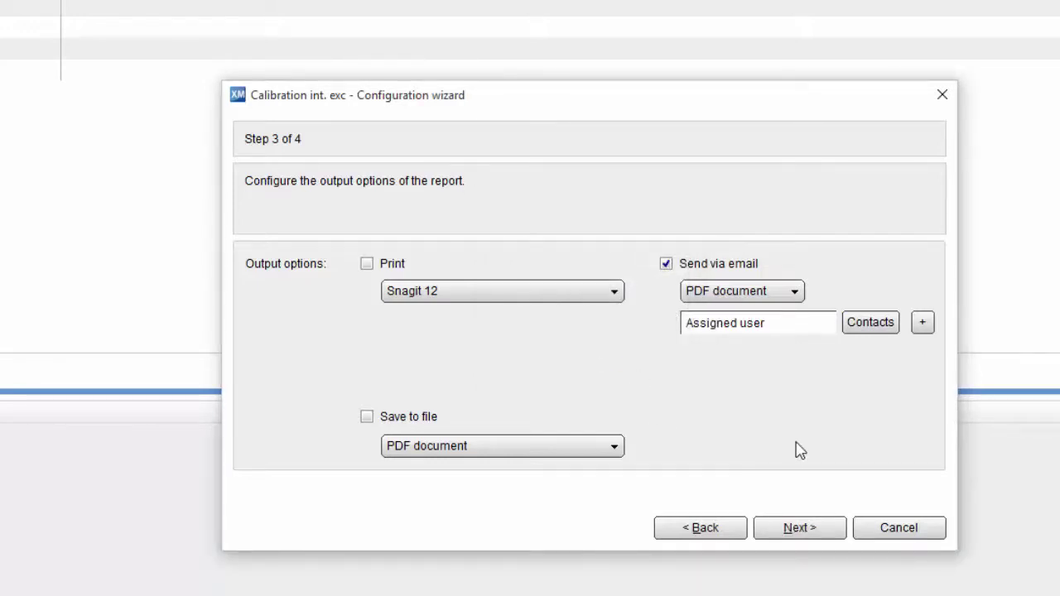
click(923, 324)
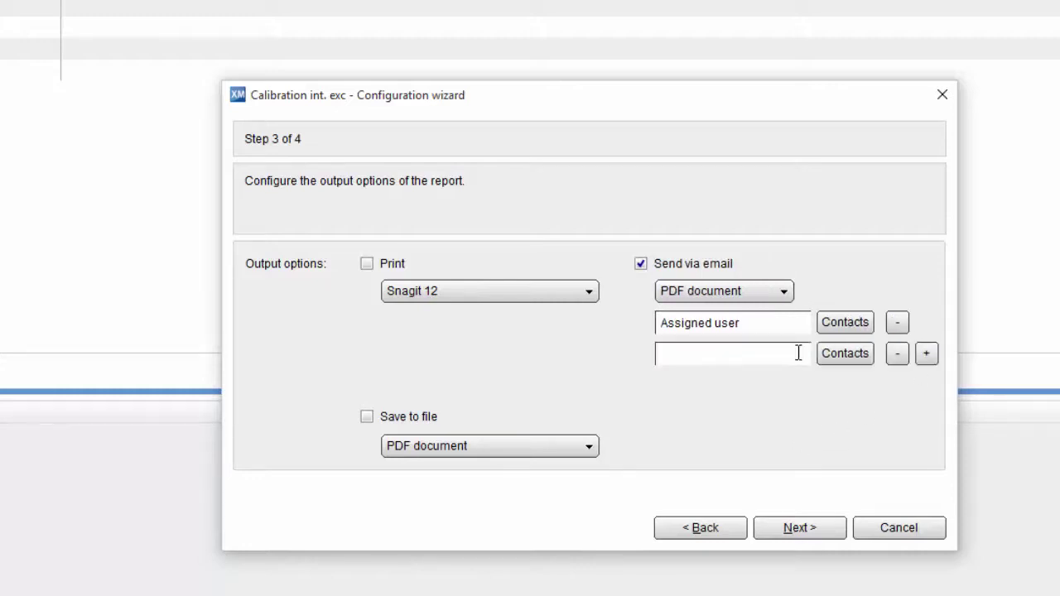
click(717, 358)
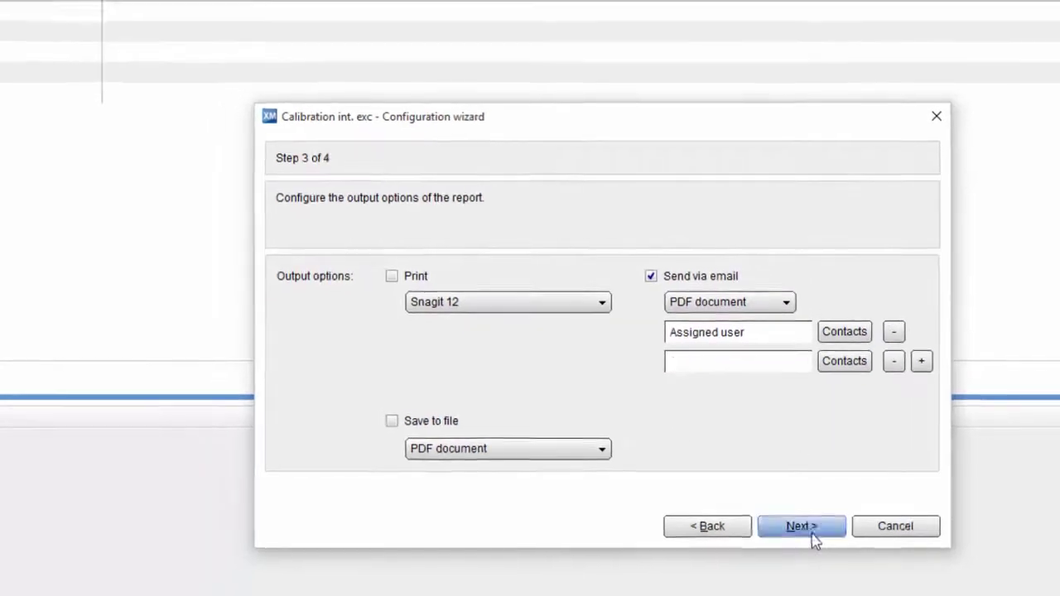
Step: Generate the configured event schedule and select the Calibration int. exc entry to view its details
click(799, 528)
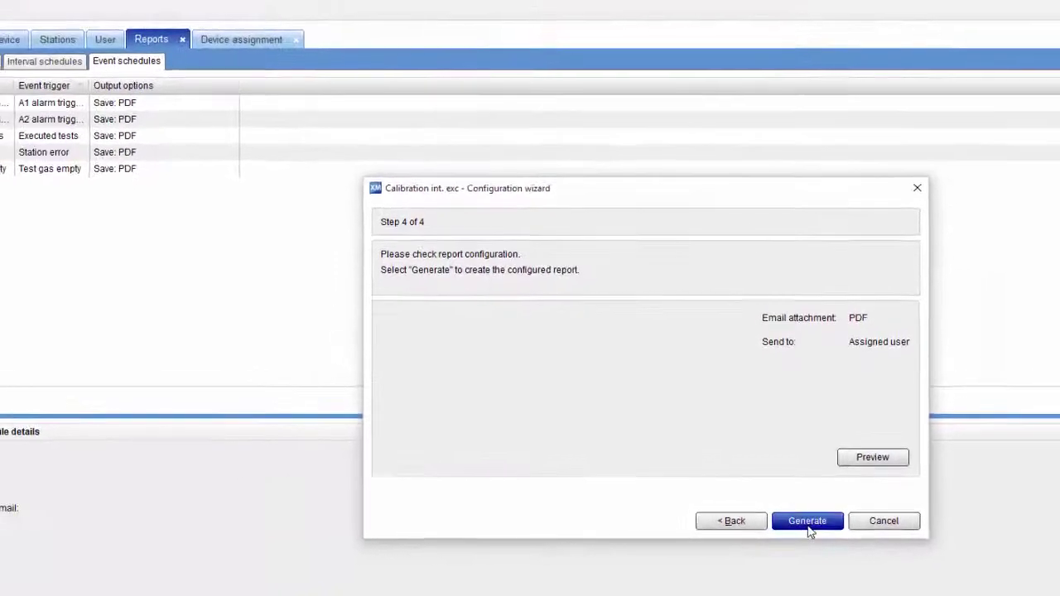
click(809, 522)
click(17, 128)
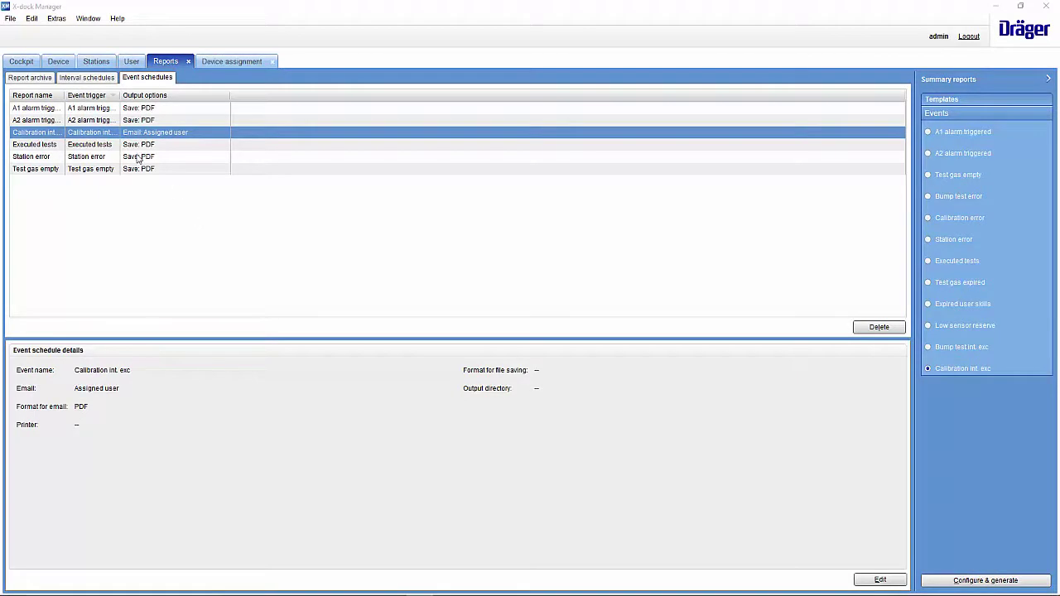
Step: Open the X-am 2500 device 8323918ARDM0001 for editing and mark it as deactivated
click(68, 65)
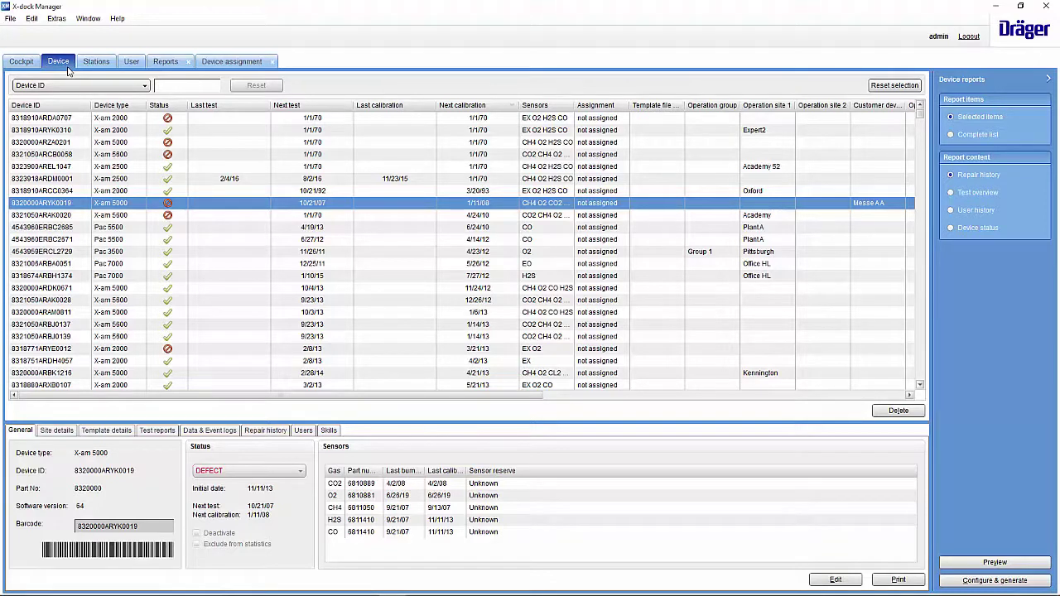
click(122, 179)
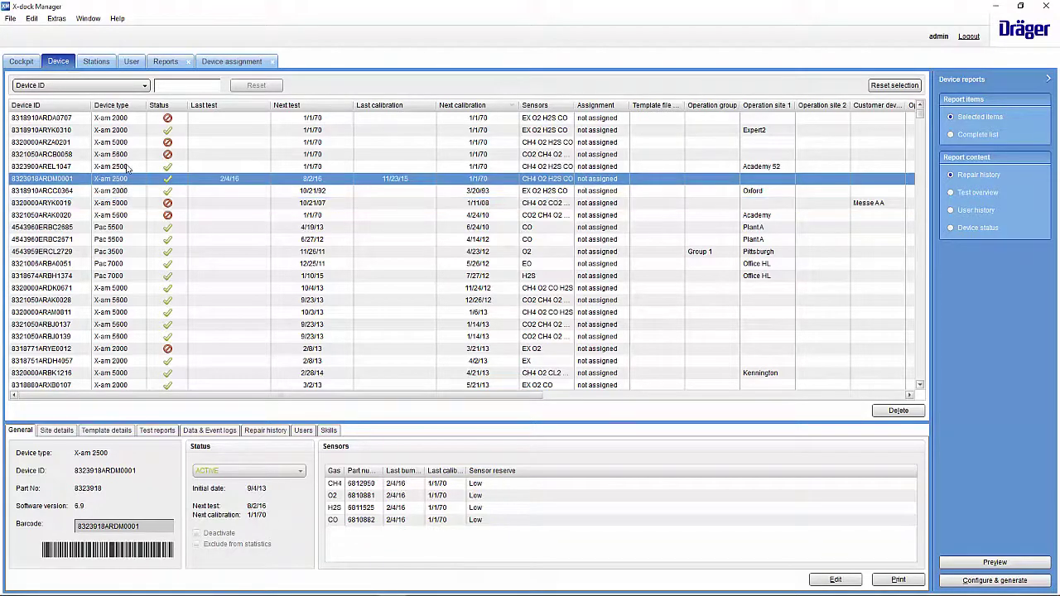
click(836, 580)
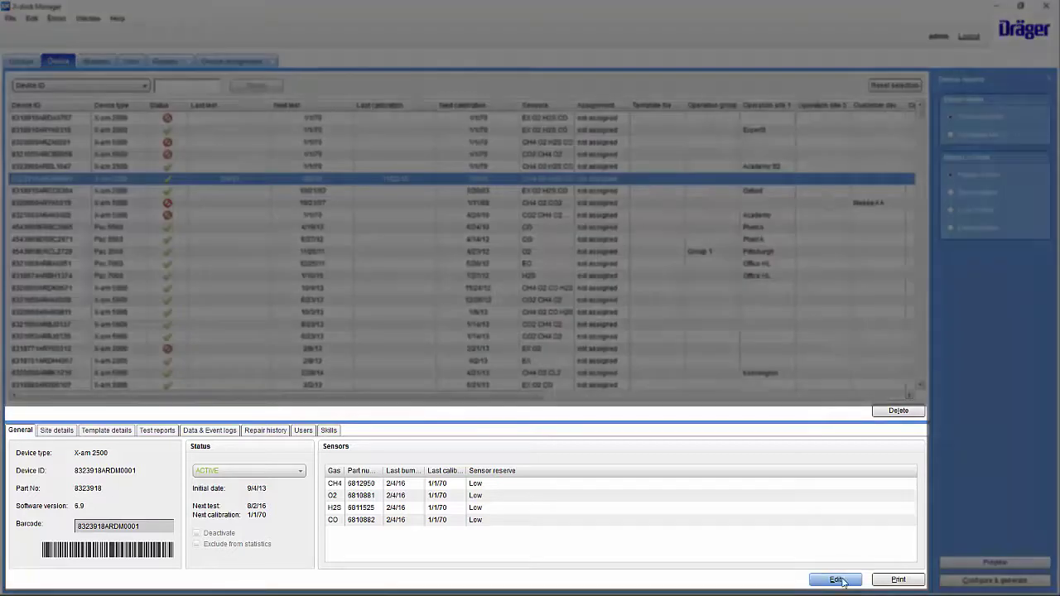
click(199, 533)
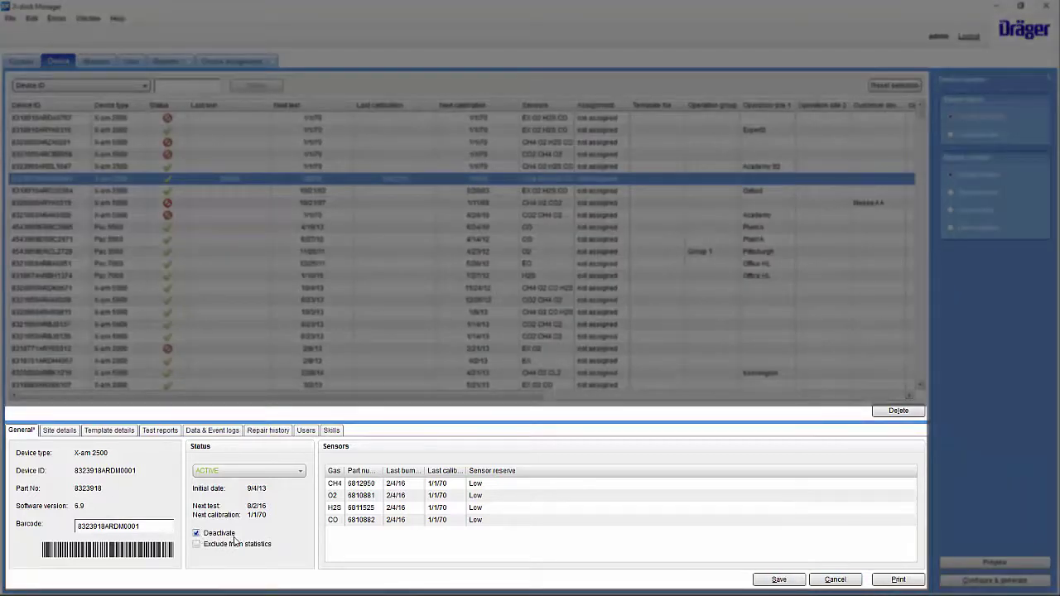